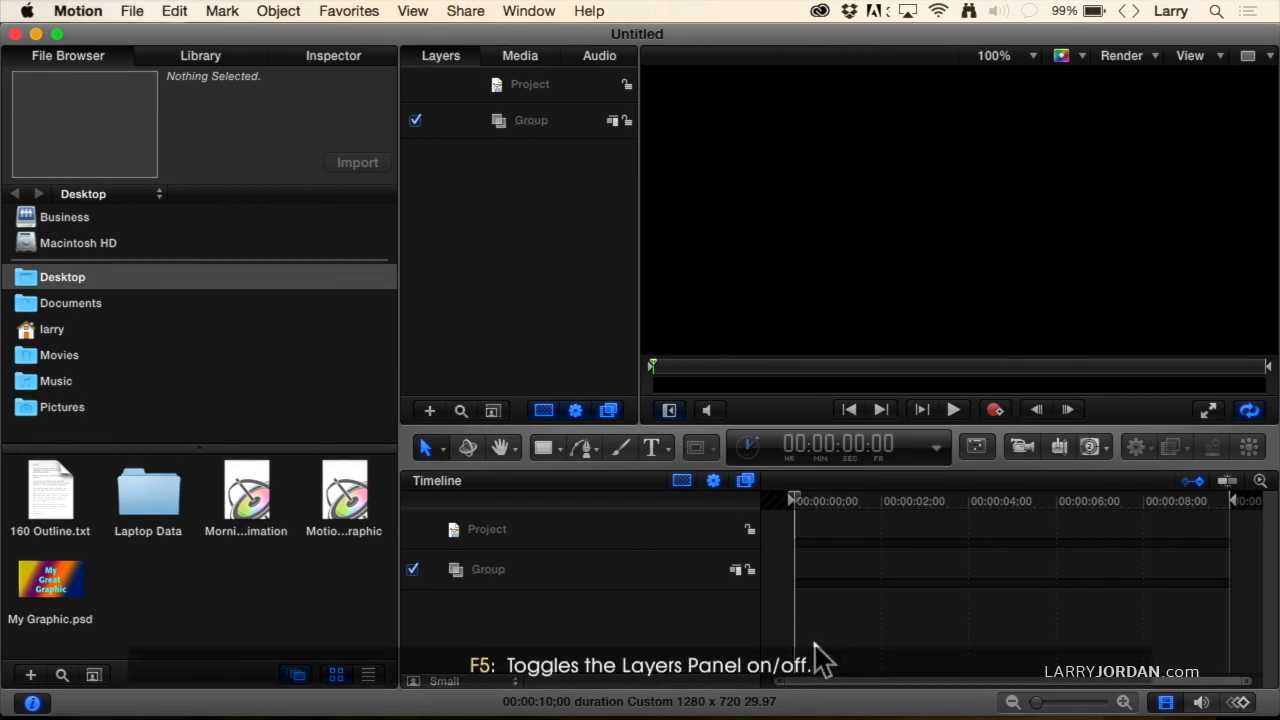
# Toggle the Layers panel (F5) and Timeline panel (F6) off and back on.
pyautogui.press('F5')
pyautogui.press('F5')
pyautogui.press('F5')
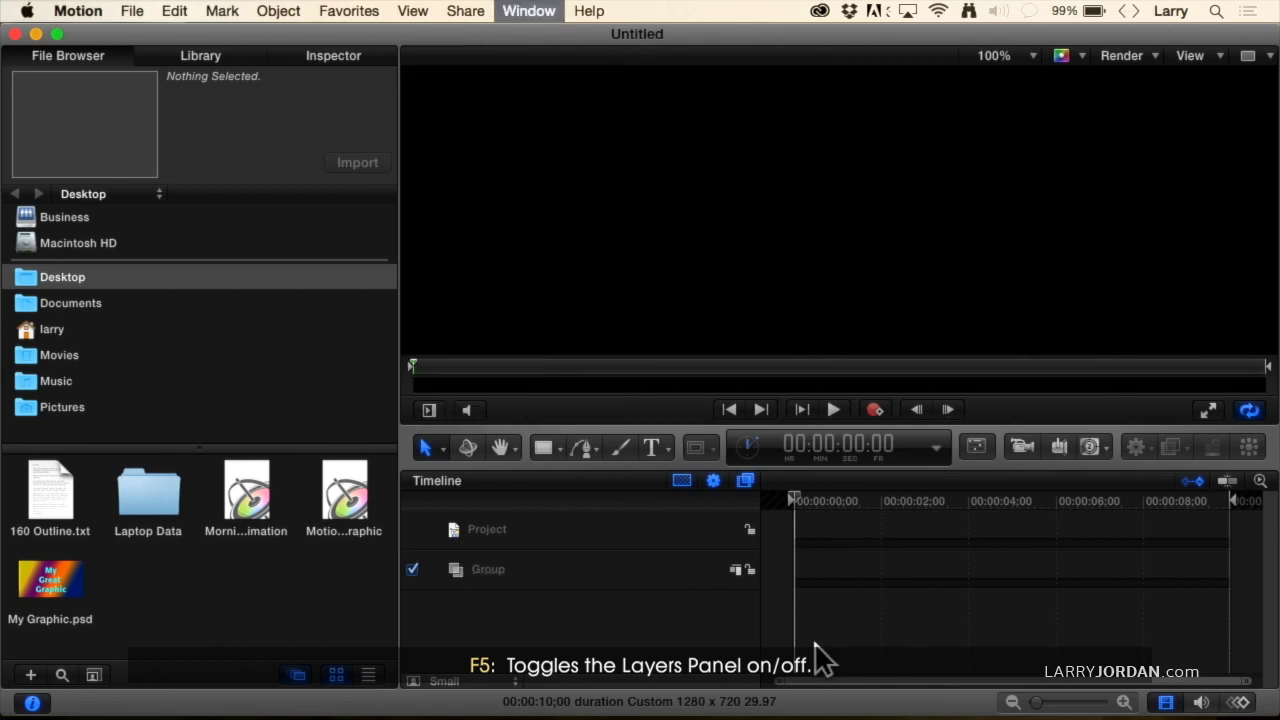
pyautogui.press('F5')
pyautogui.press('F5')
pyautogui.press('F5')
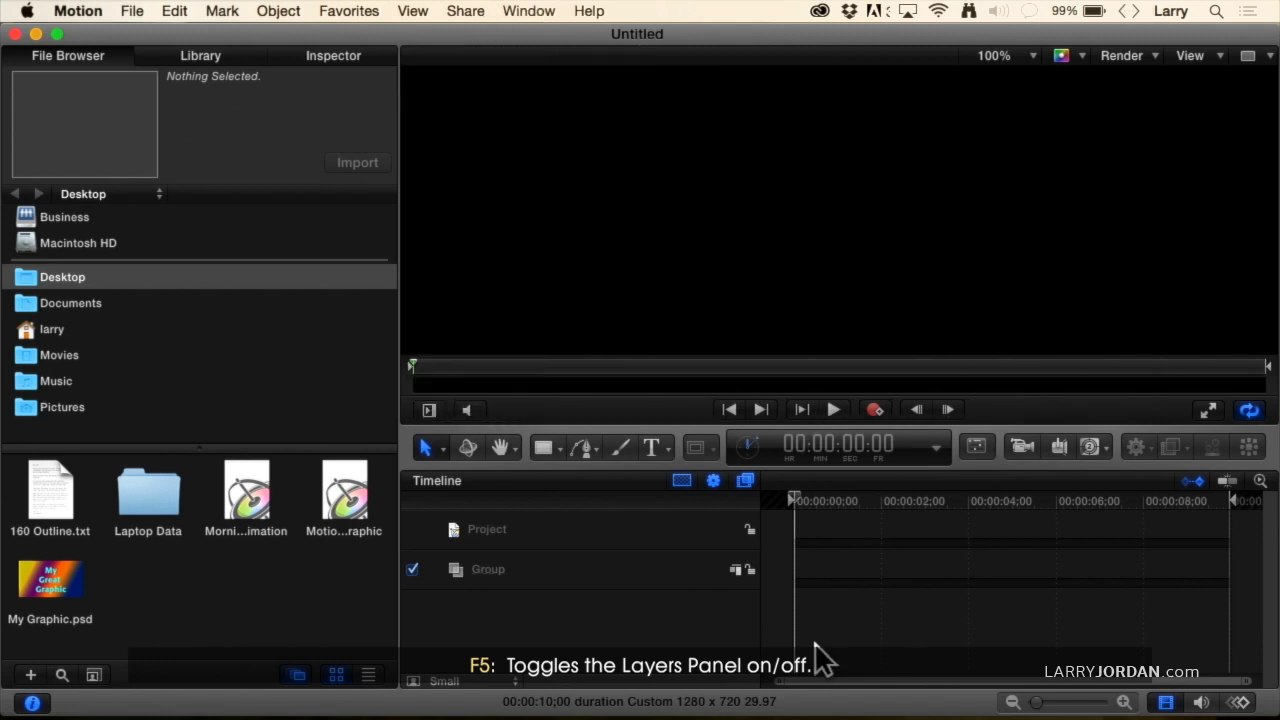
pyautogui.press('F6')
pyautogui.press('F6')
pyautogui.press('F6')
pyautogui.press('F6')
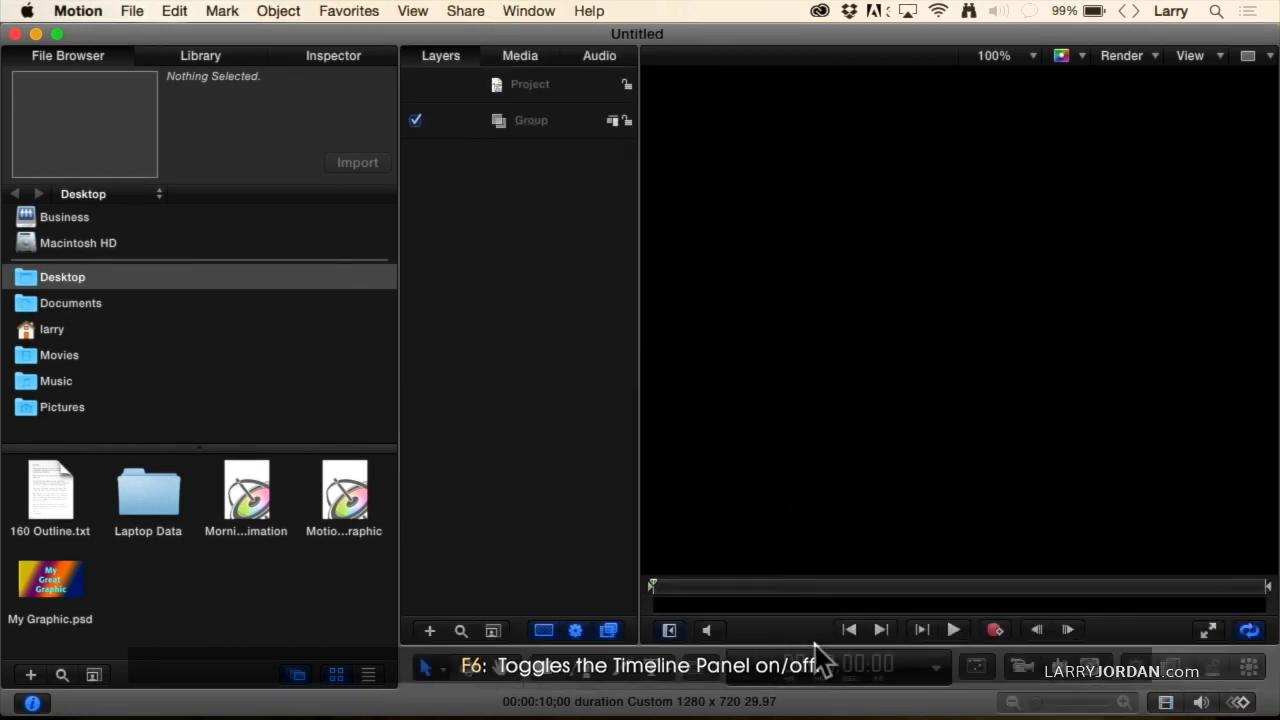
pyautogui.press('F6')
pyautogui.press('F6')
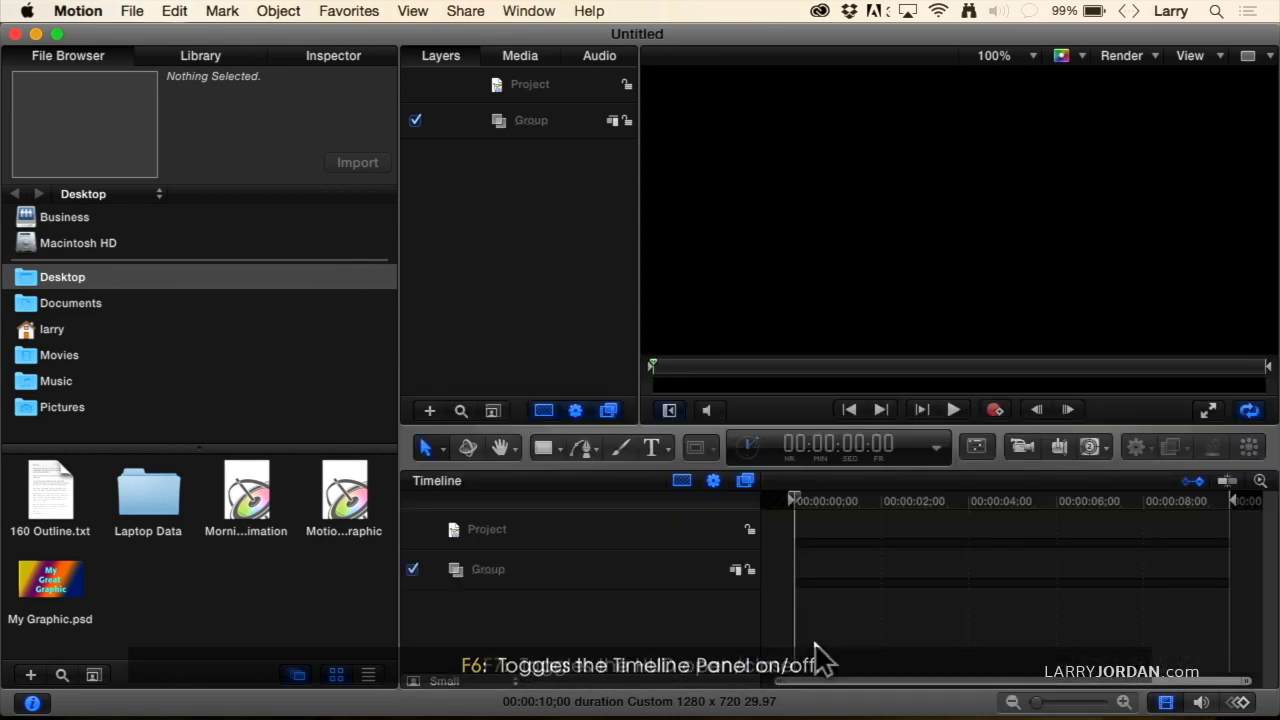
# Toggle the floating HUD and the full-screen Viewer on and off, ending with the HUD closed.
pyautogui.press('F7')
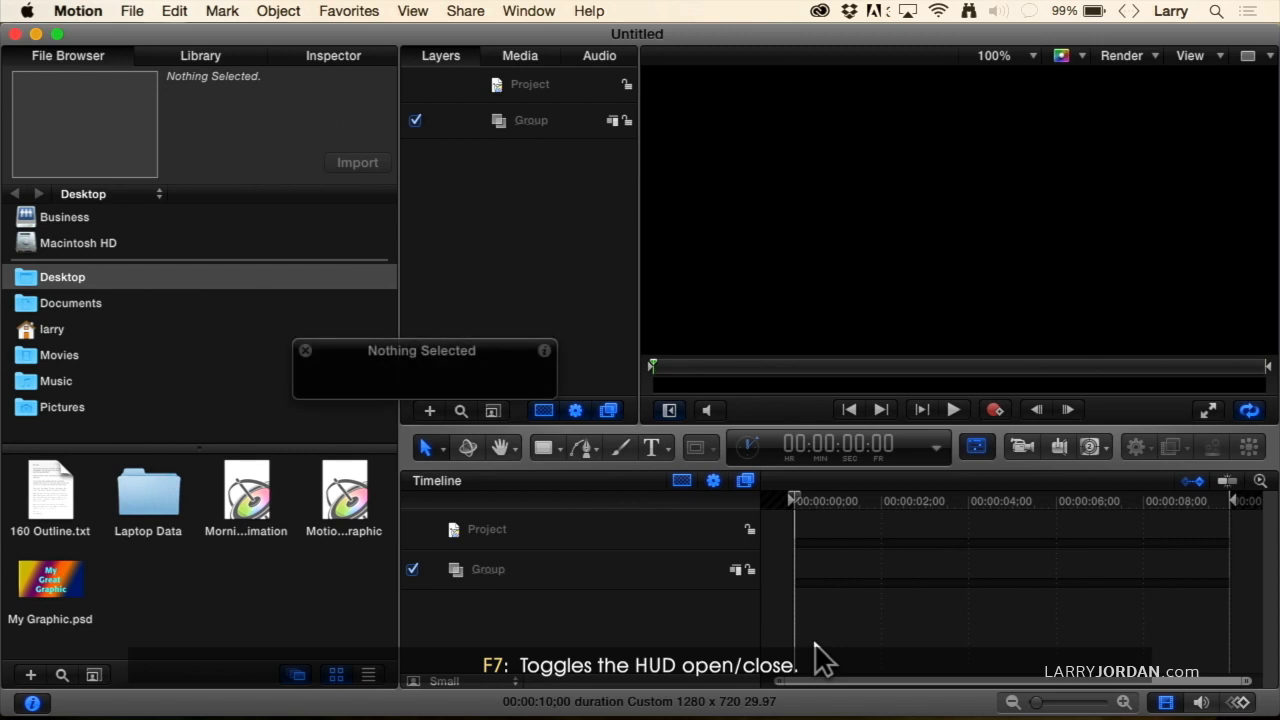
pyautogui.press('F7')
pyautogui.press('F7')
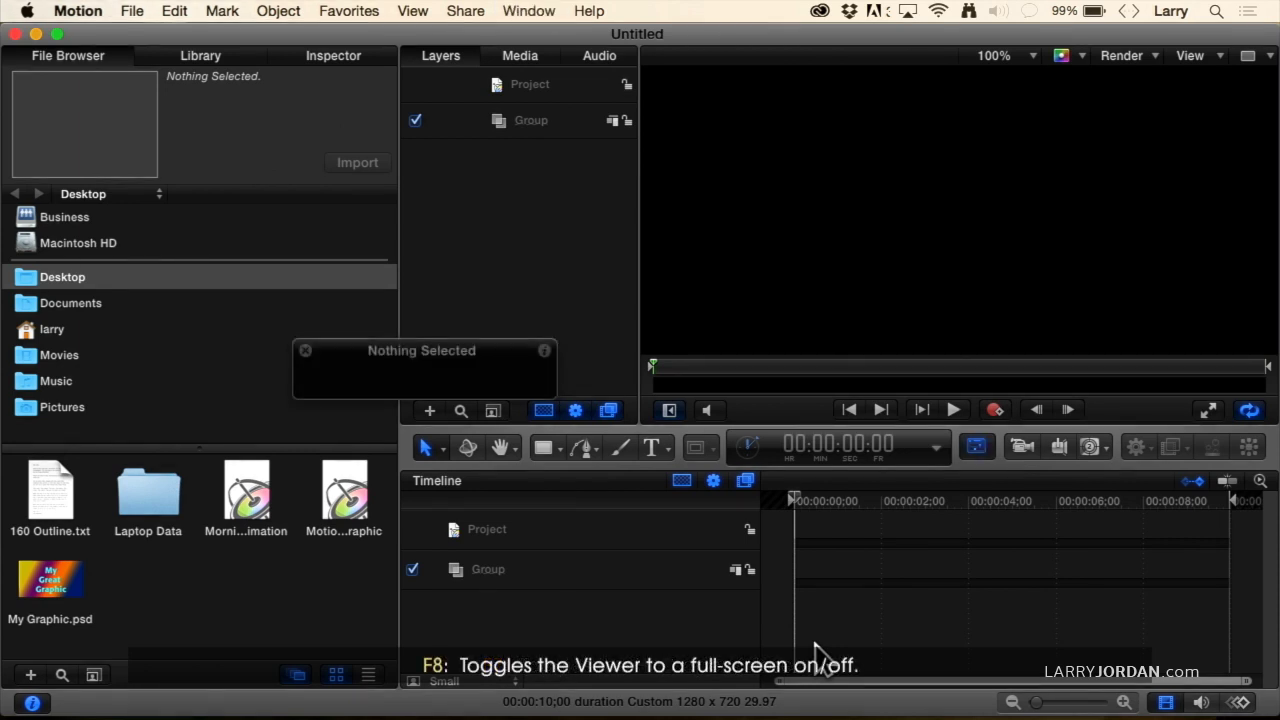
pyautogui.press('F8')
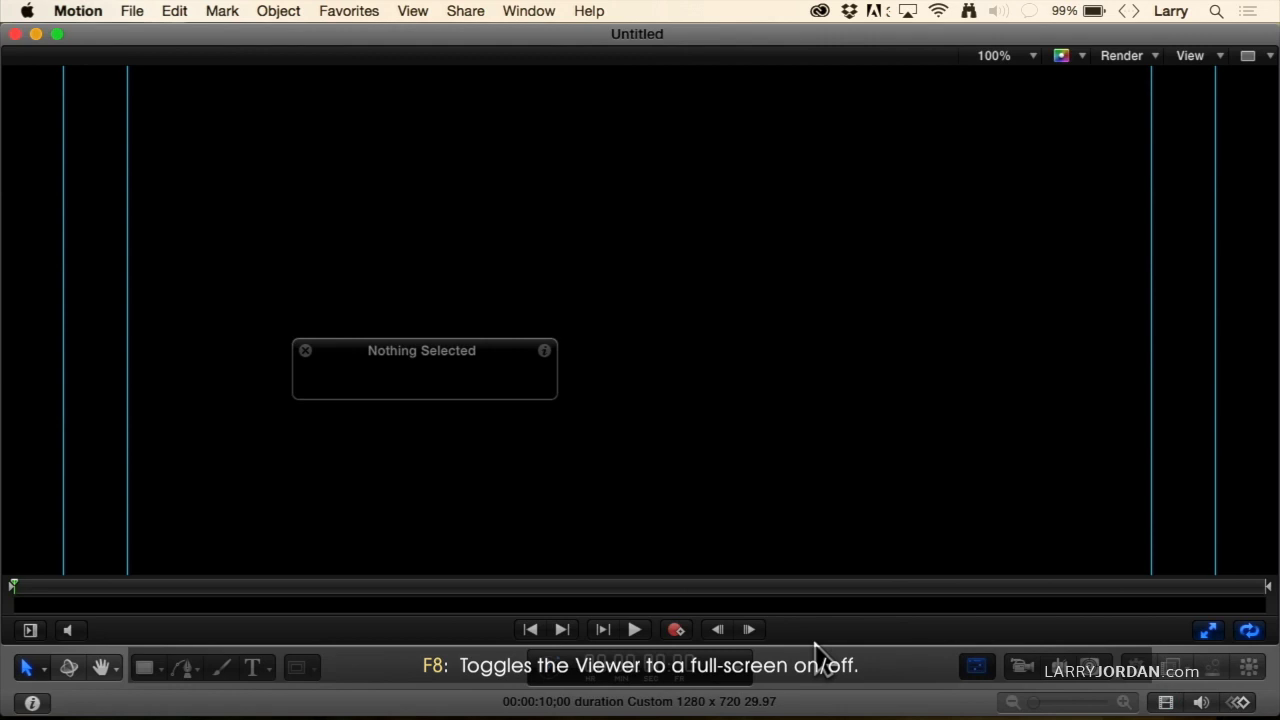
pyautogui.press('F8')
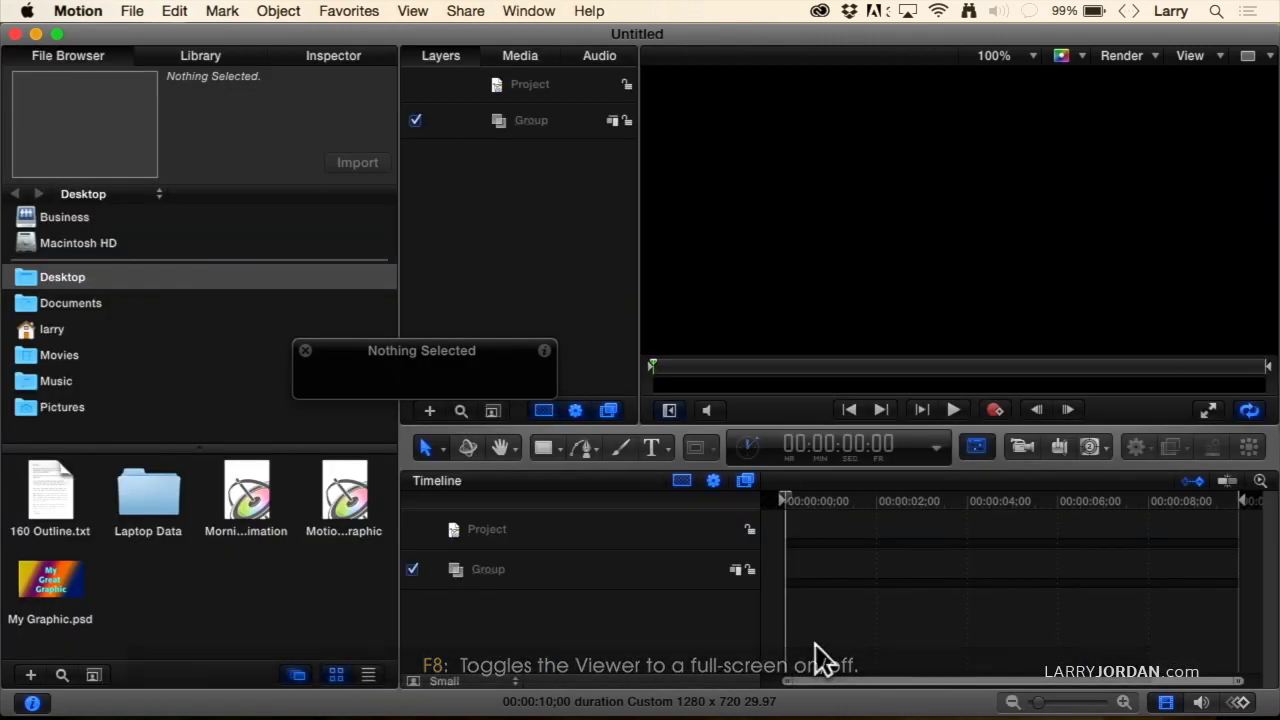
pyautogui.press('F7')
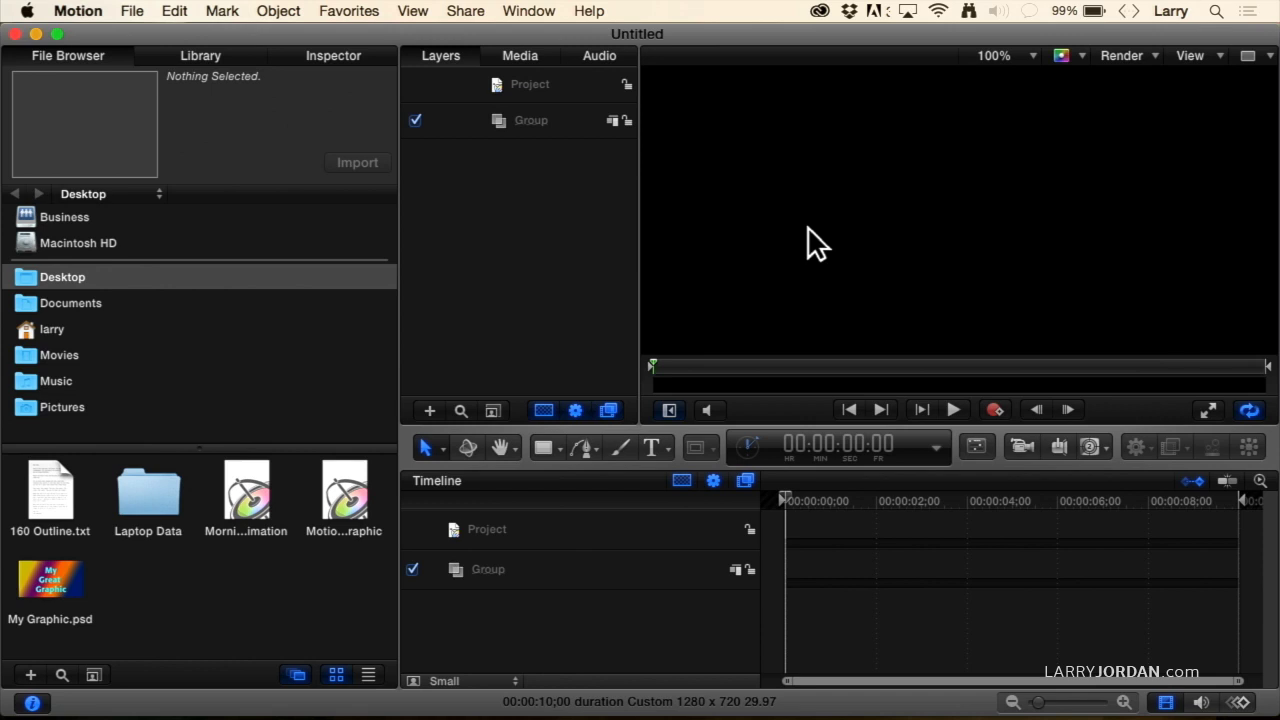
# Turn on the Safe Zones overlay and check the zoom levels without changing the zoom.
pyautogui.click(1186, 56)
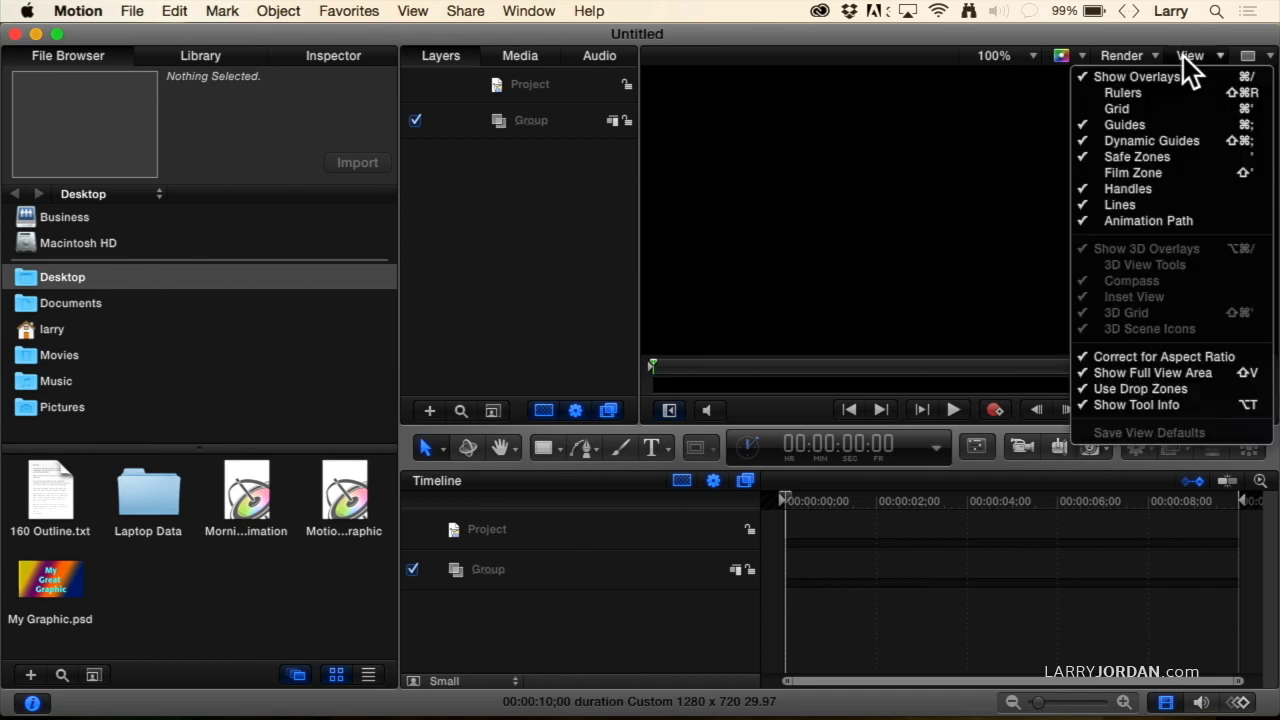
pyautogui.click(1167, 159)
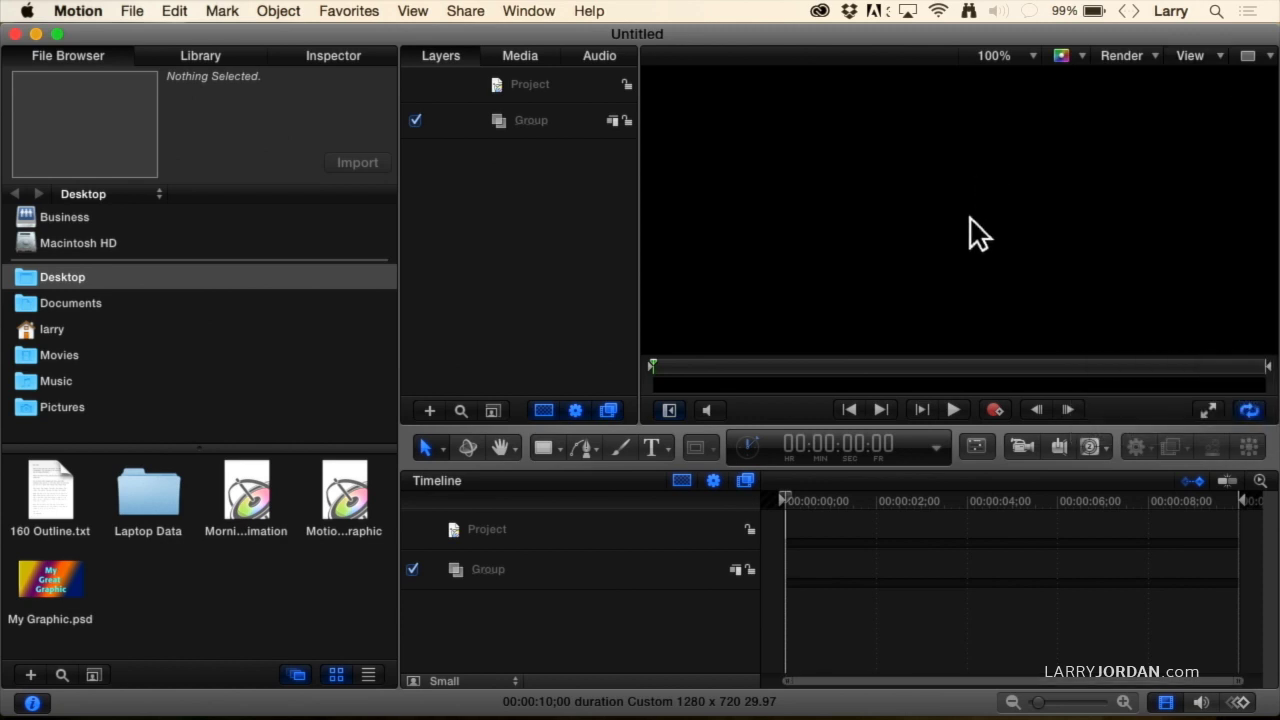
pyautogui.click(996, 55)
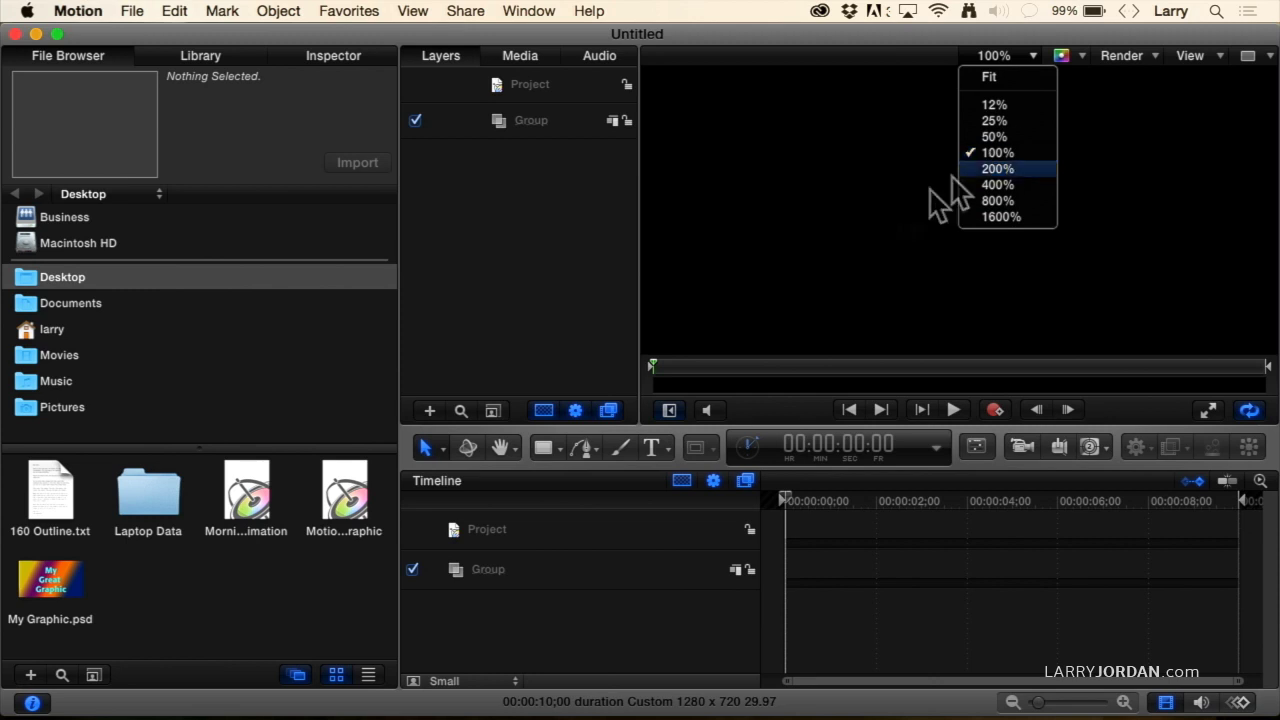
pyautogui.click(808, 262)
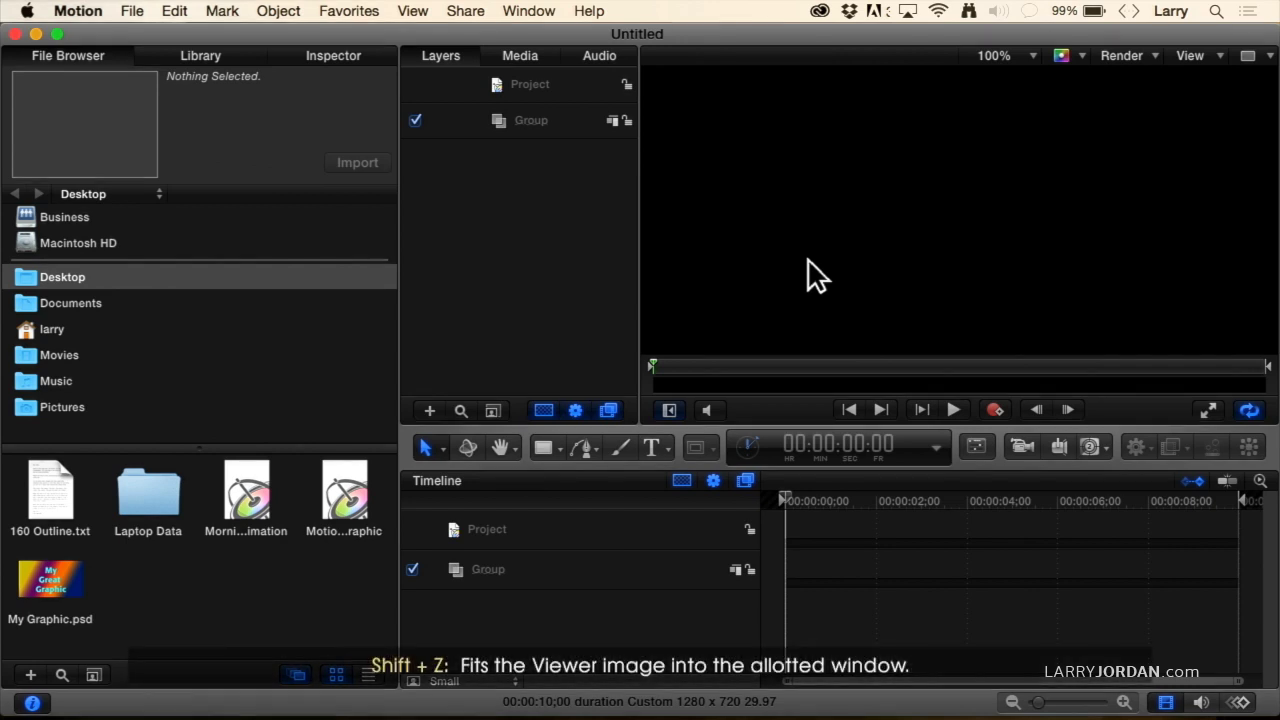
# Compare fit and 100% canvas zoom, zoom in near the left edge, then refit and return to Select.
pyautogui.hotkey('shift', 'z')
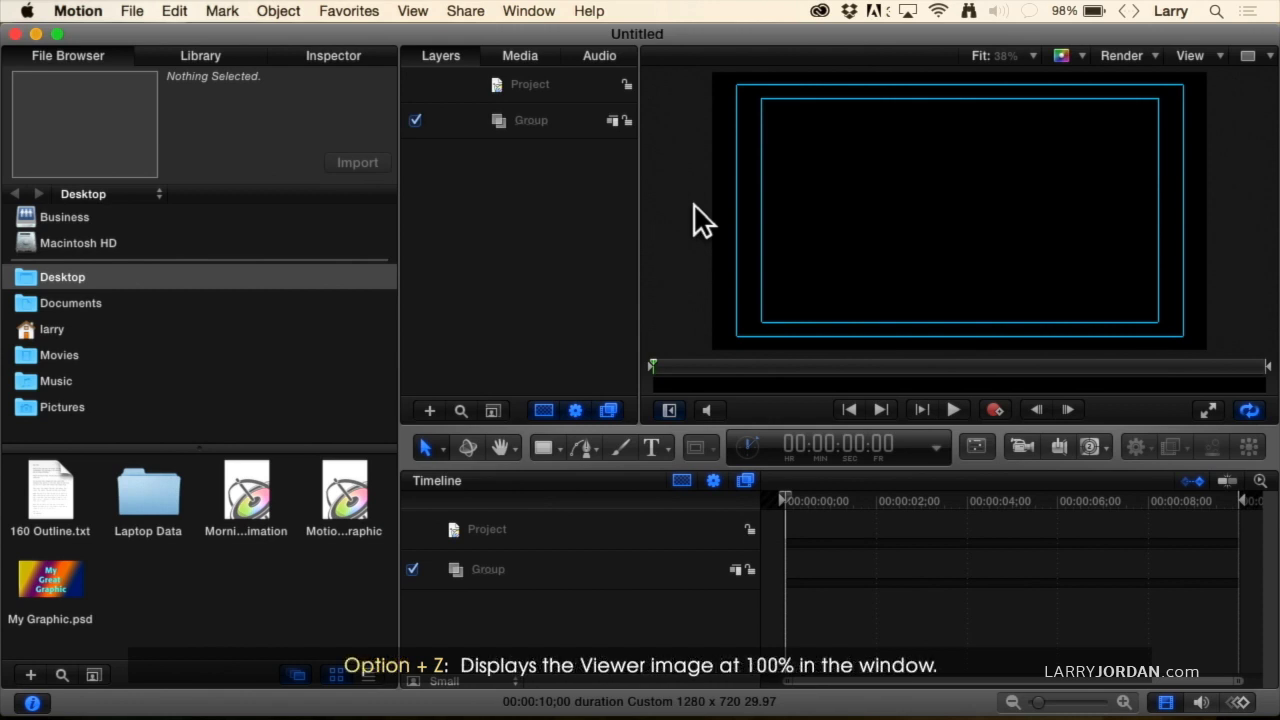
pyautogui.hotkey('alt', 'z')
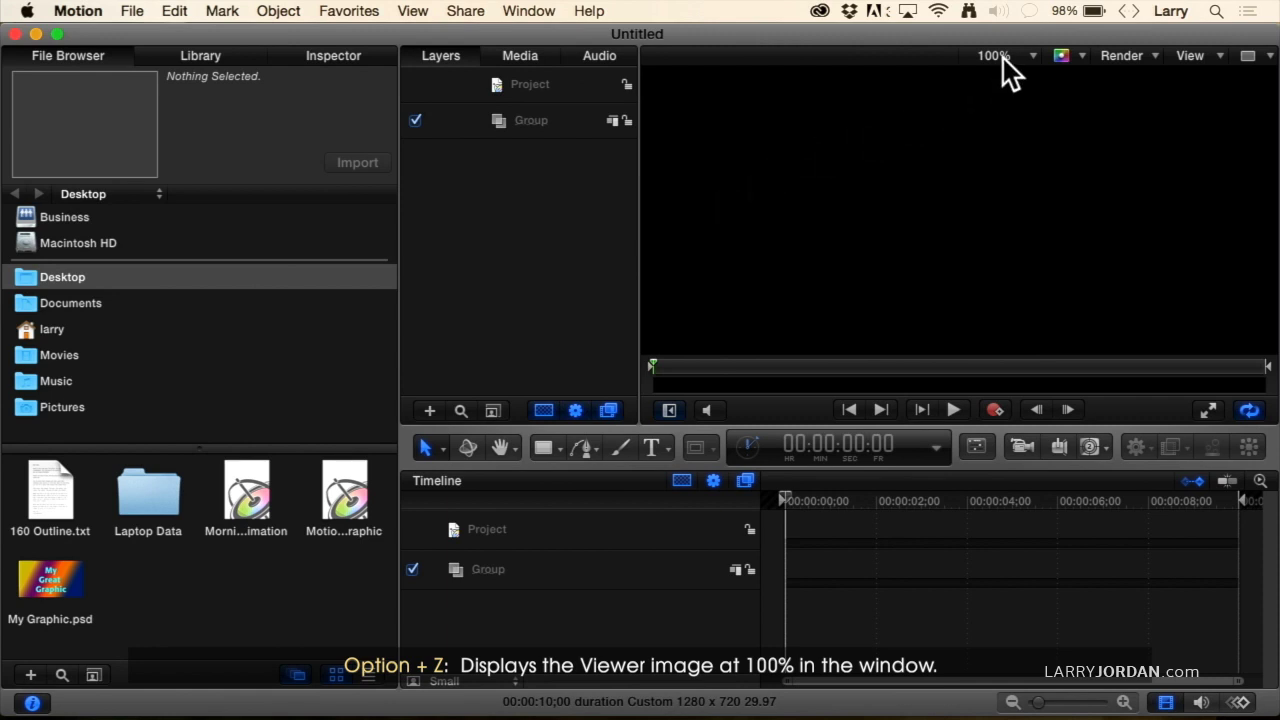
pyautogui.press('z')
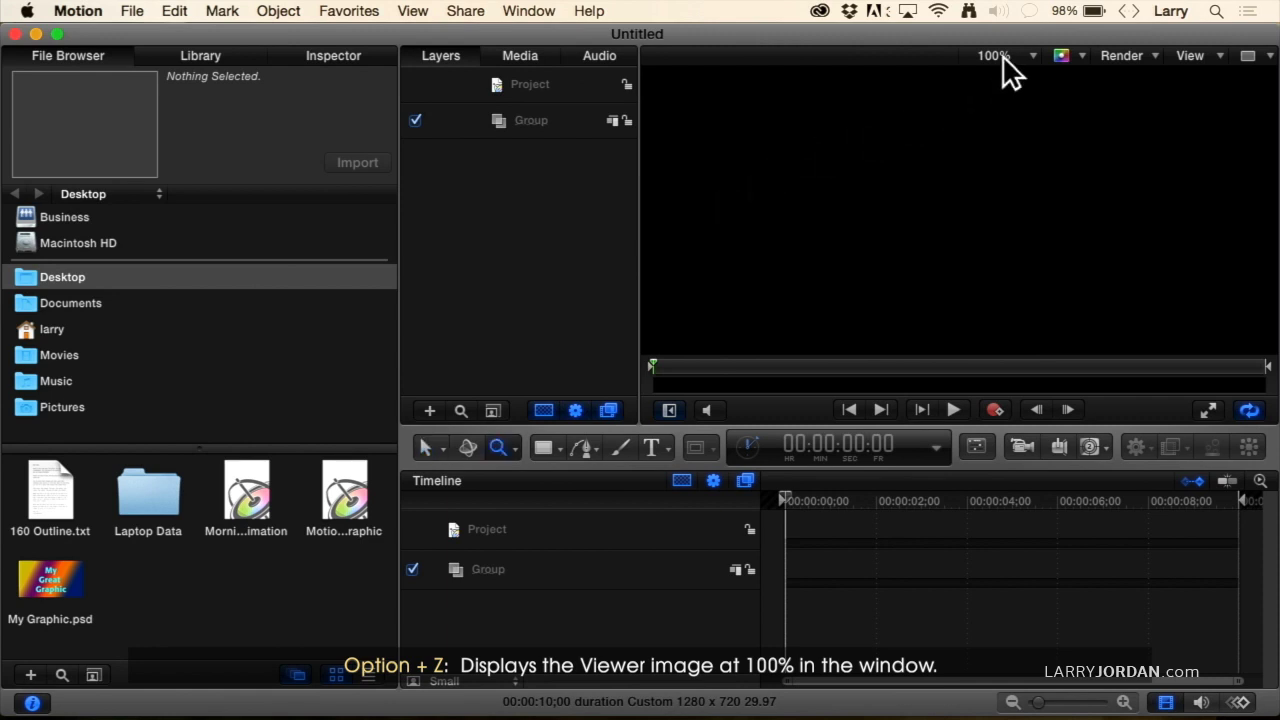
pyautogui.hotkey('shift', 'z')
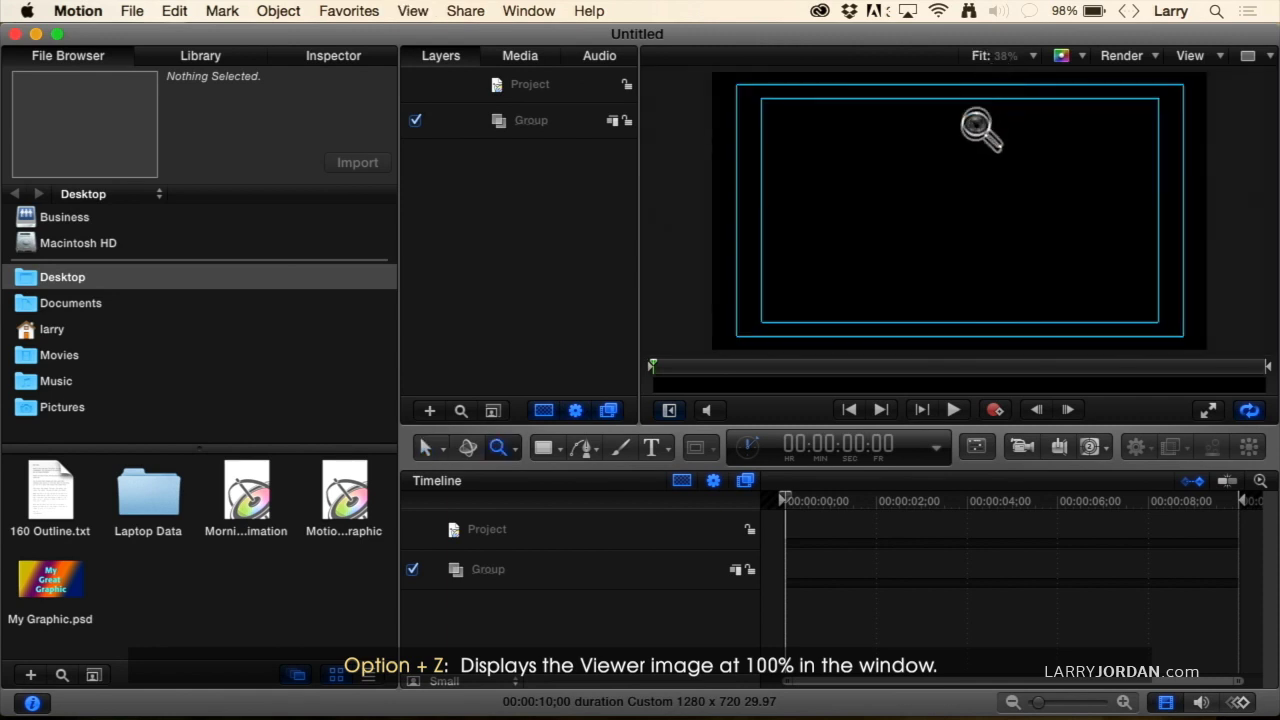
pyautogui.click(685, 222)
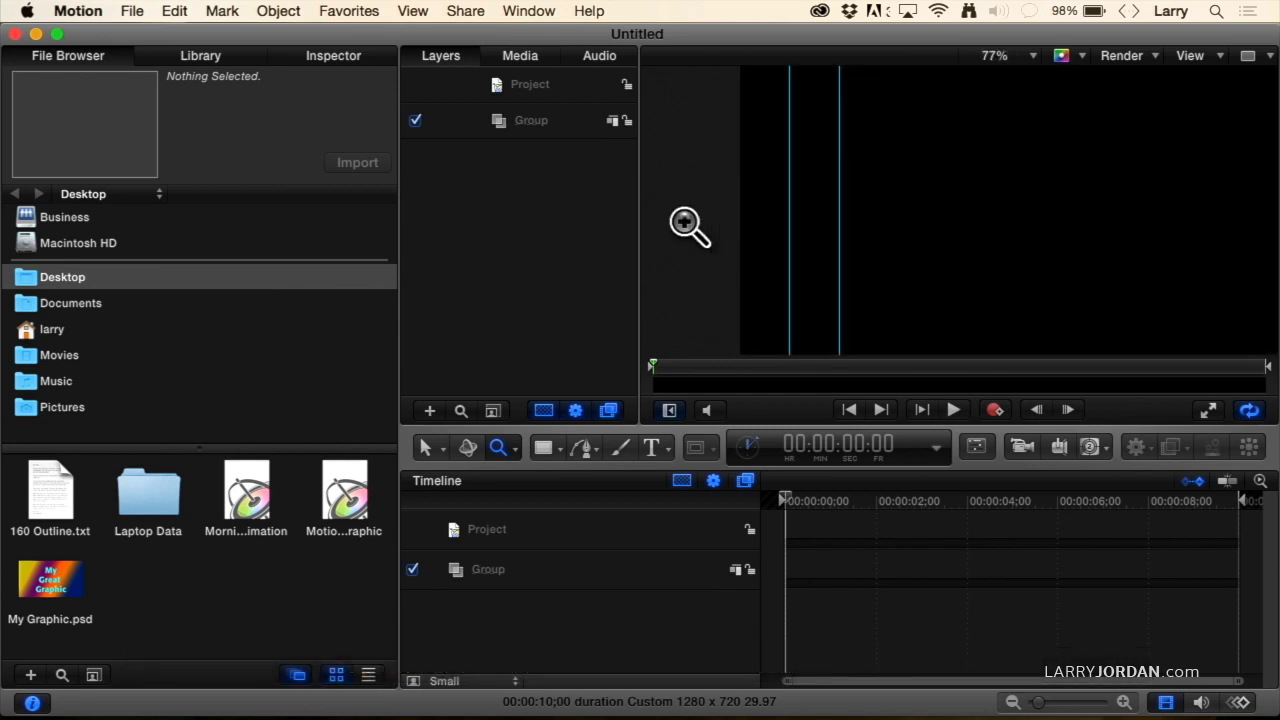
pyautogui.hotkey('shift', 'z')
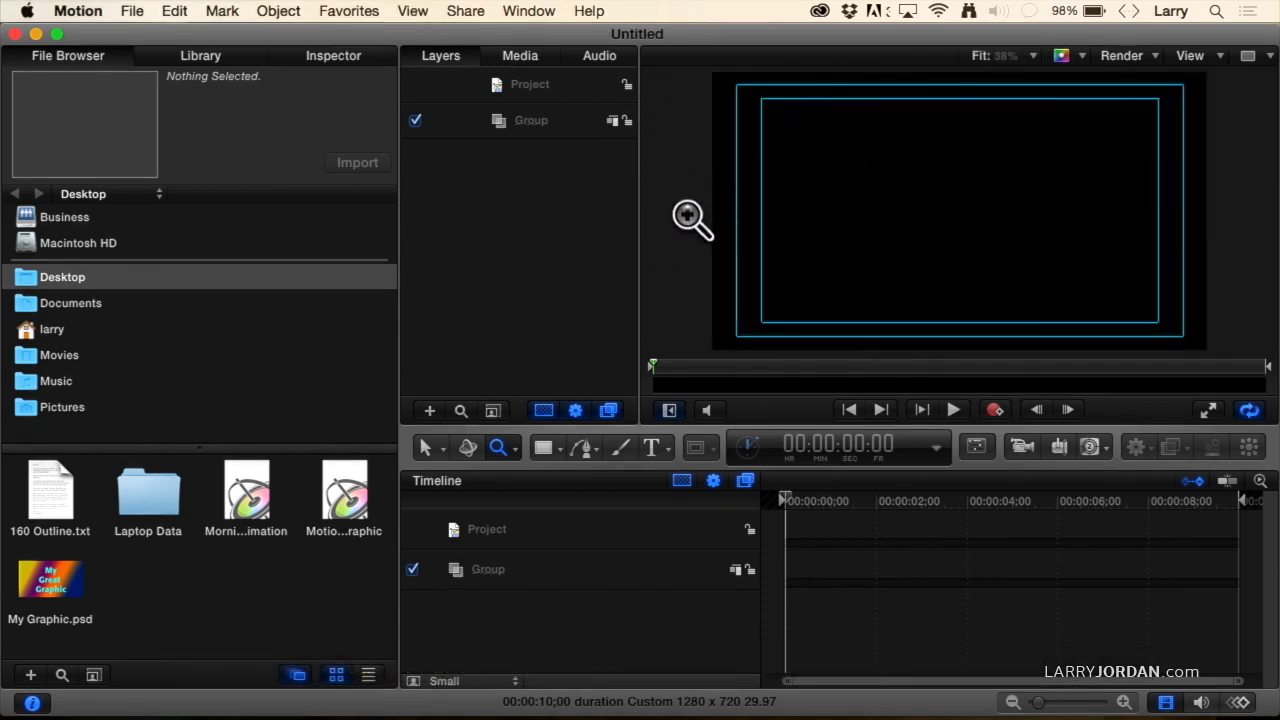
pyautogui.hotkey('shift', 's')
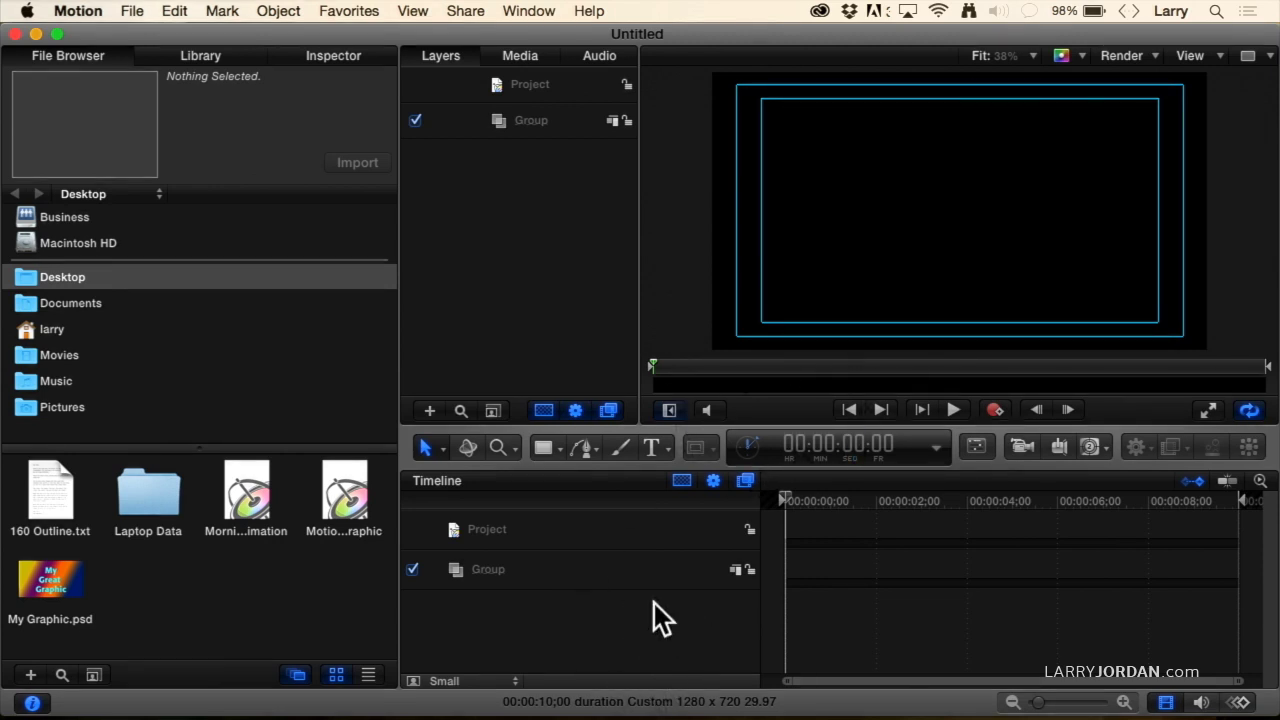
# Hide the Timeline with Cmd-7 so the canvas grows, then go to the Apple menu.
pyautogui.press('cmd+7')
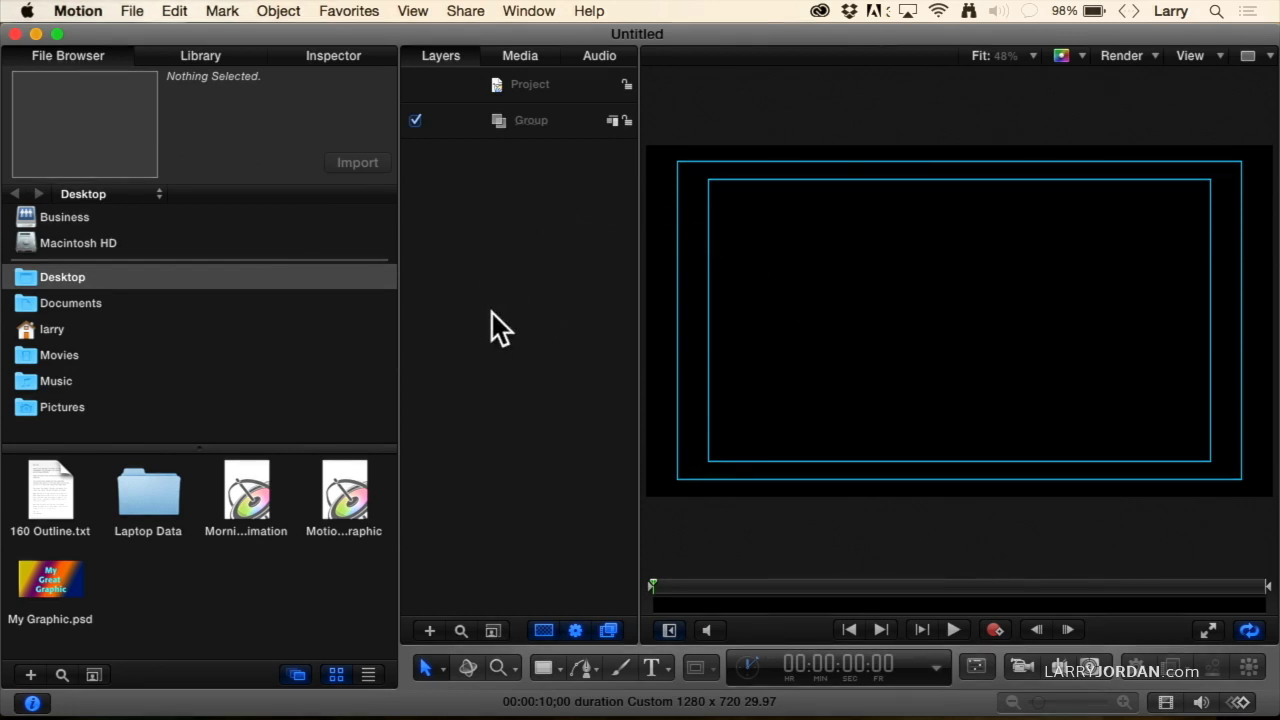
pyautogui.click(27, 10)
# In the Keyboard preferences, toggle 'Use all F1, F2, etc. keys as standard function keys', leaving it enabled.
pyautogui.click(51, 64)
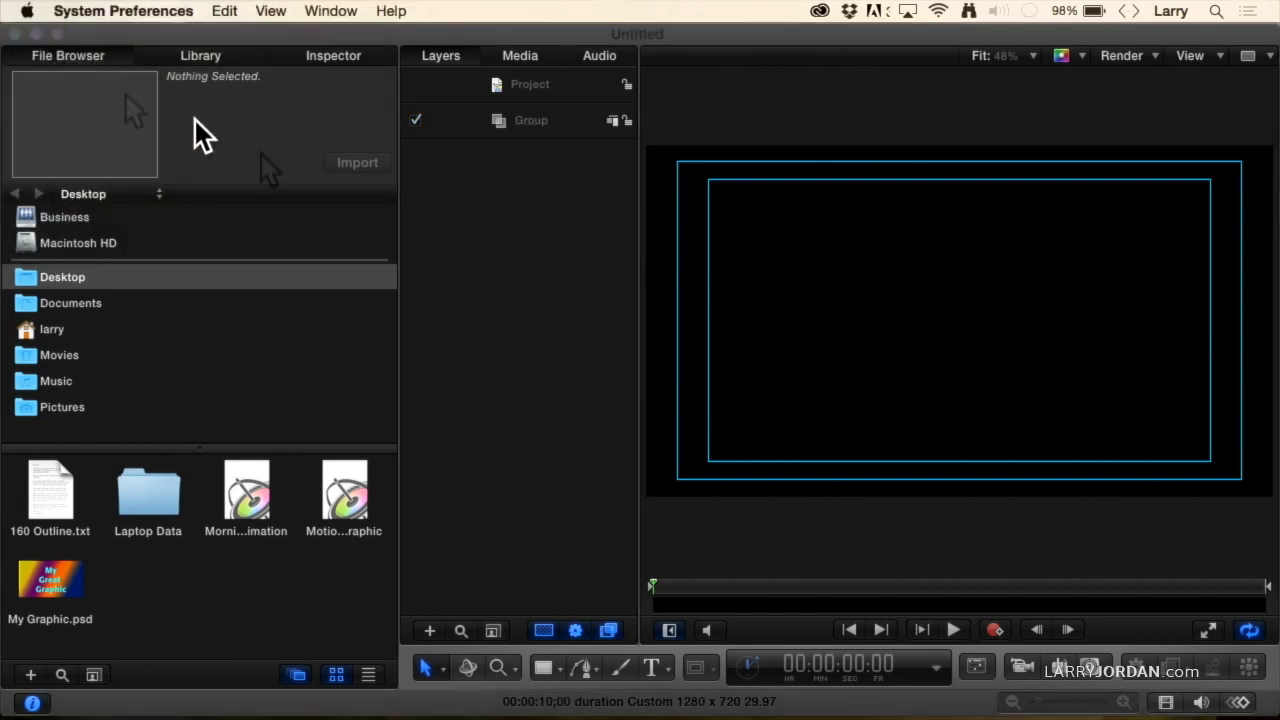
pyautogui.click(510, 275)
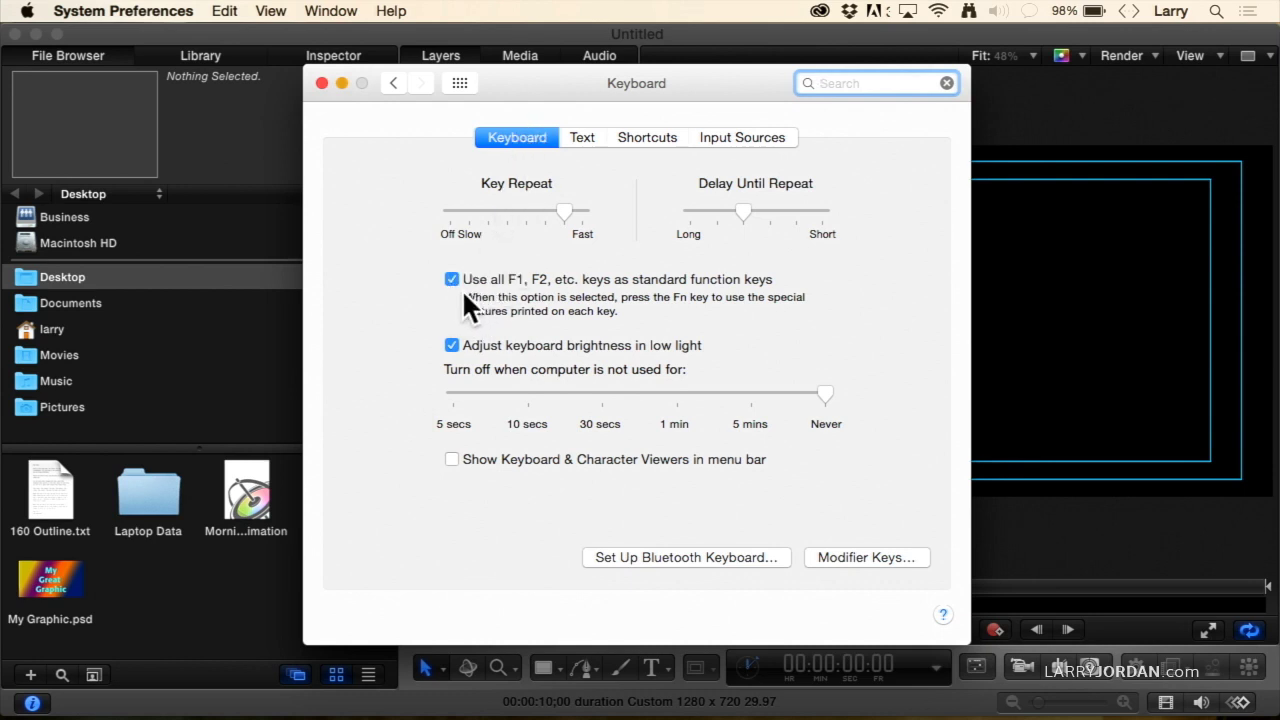
pyautogui.click(450, 282)
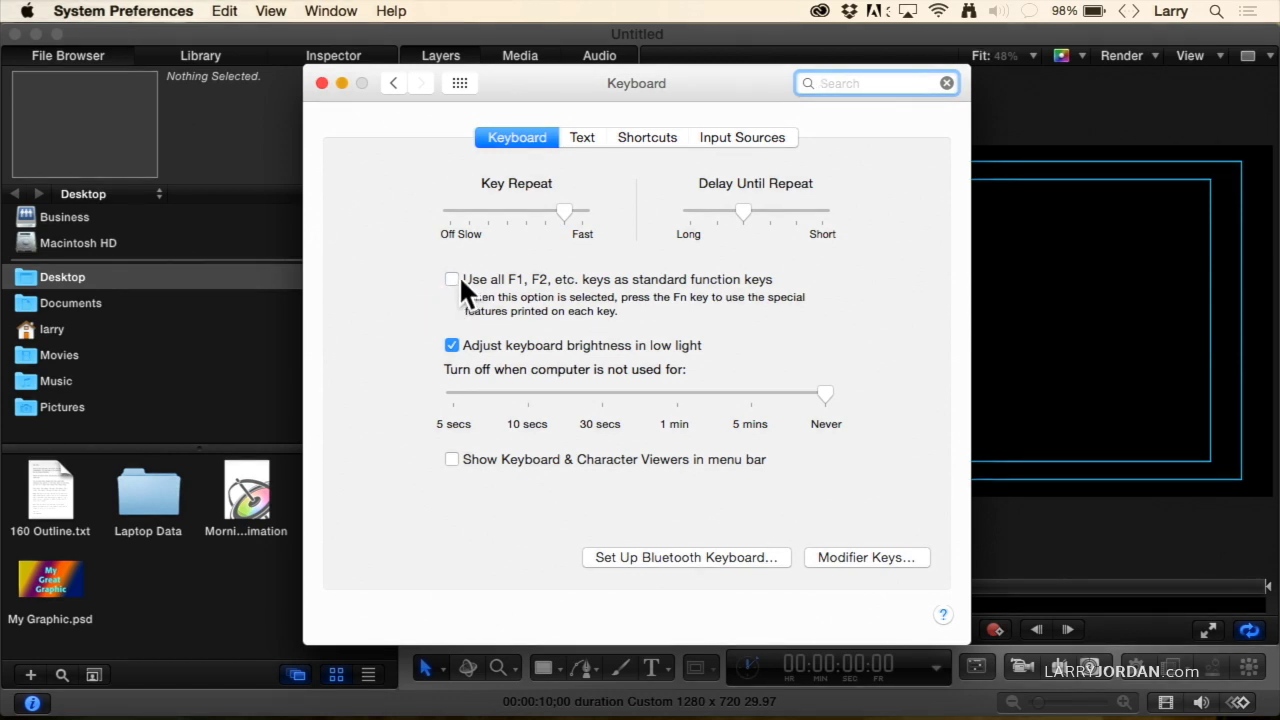
pyautogui.click(451, 279)
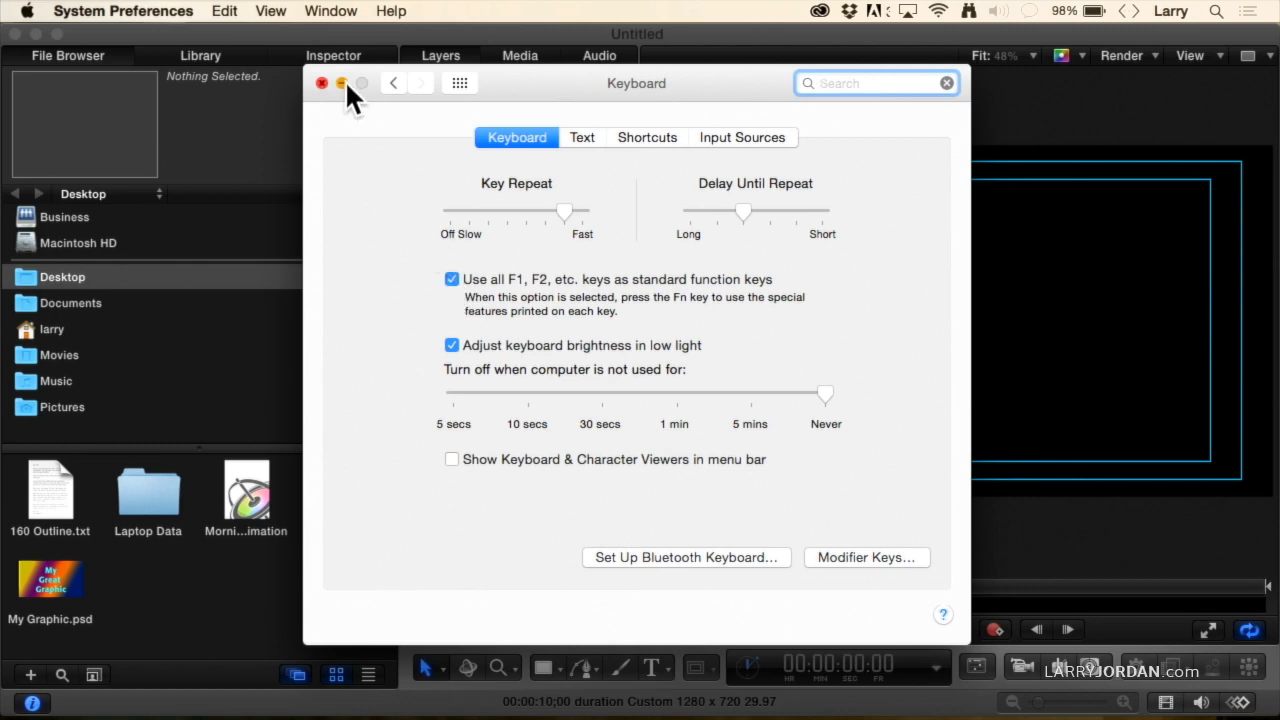